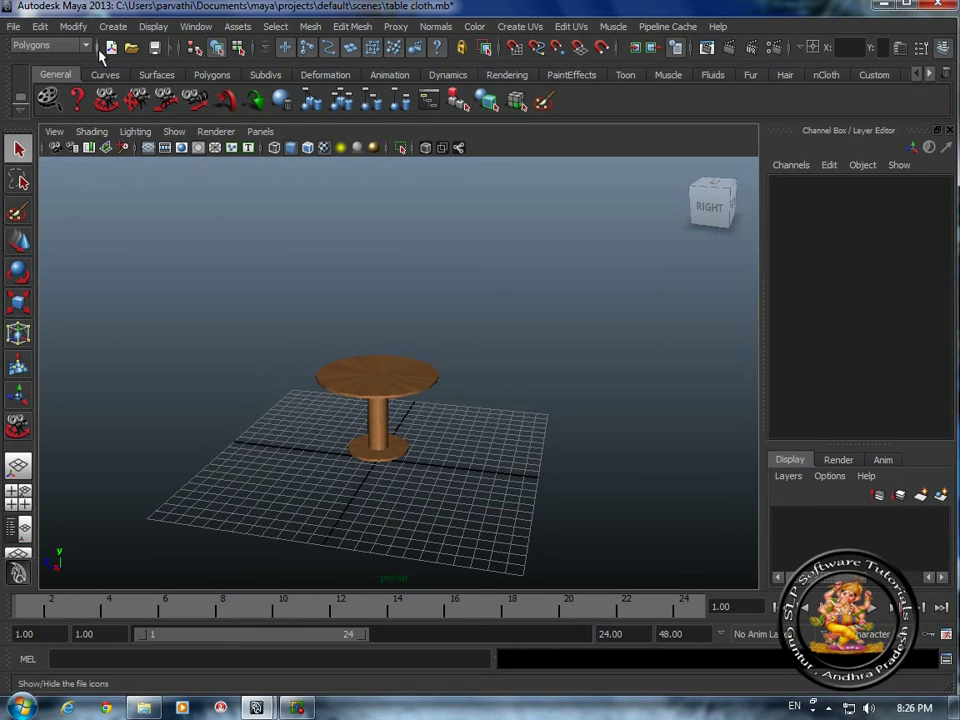
# Draw a polygon plane about 11.6 by 11.5 units around the tabletop in the top view.
pyautogui.click(113, 26)
pyautogui.moveTo(131, 68)
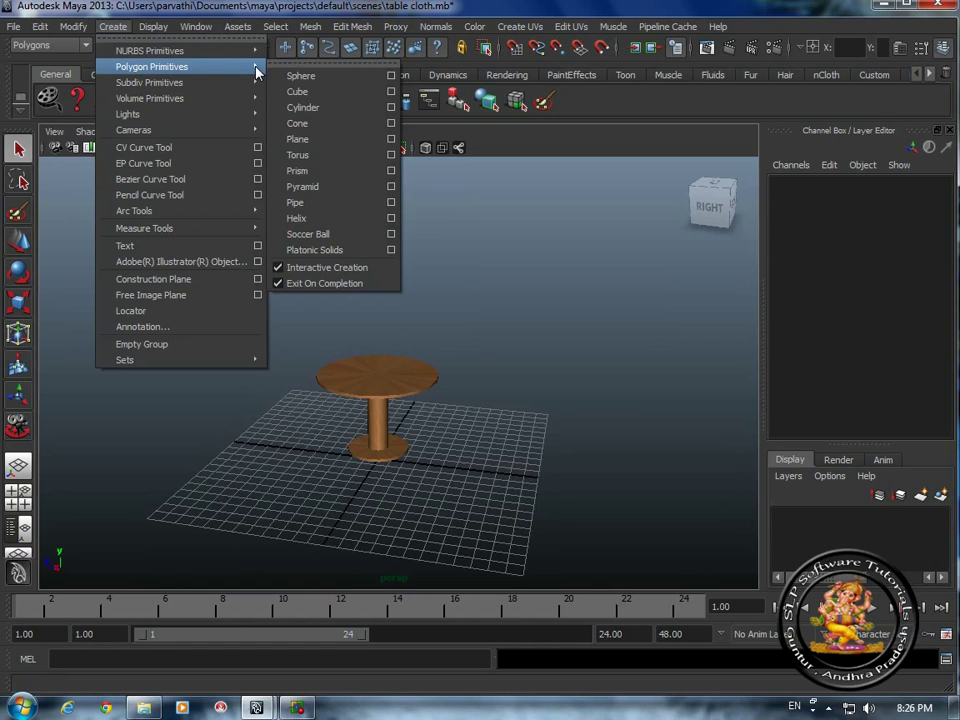
pyautogui.click(300, 143)
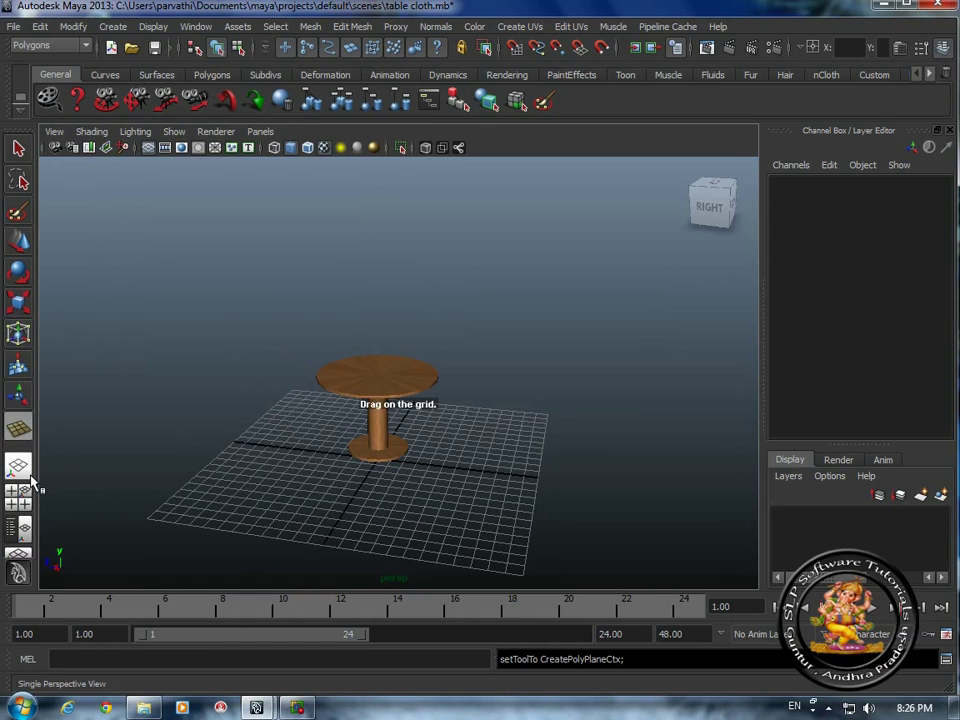
pyautogui.click(22, 490)
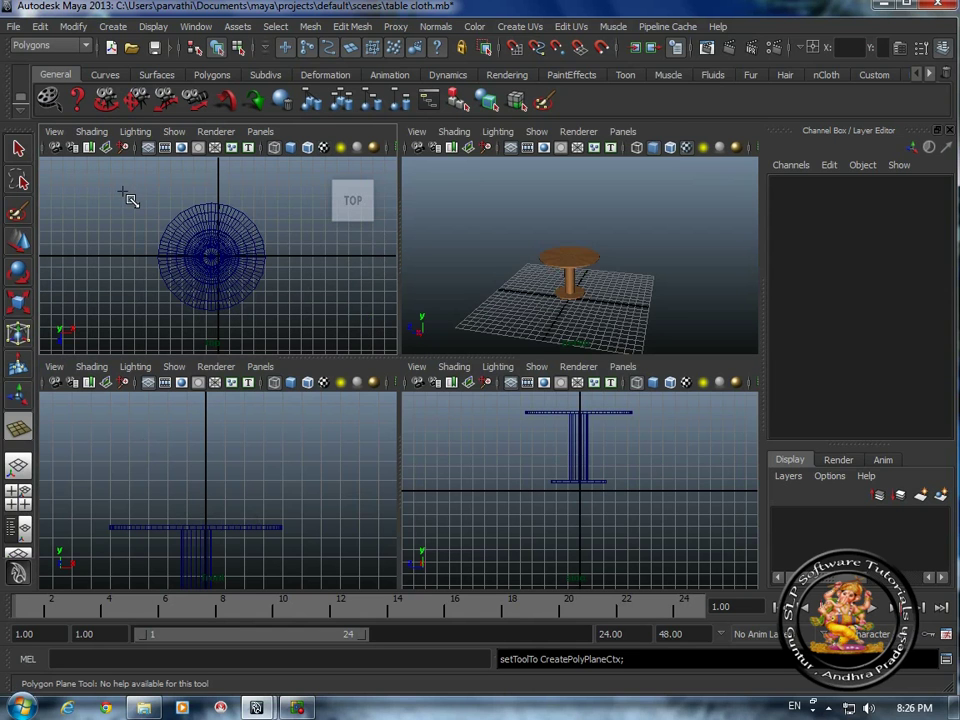
pyautogui.moveTo(128, 199); pyautogui.dragTo(268, 336)
# Centre the plane over the table, raise it above the tabletop to about Y 9.65, and scale it to 1.1 in X and Z.
pyautogui.click(18, 242)
pyautogui.moveTo(193, 261); pyautogui.dragTo(212, 258)
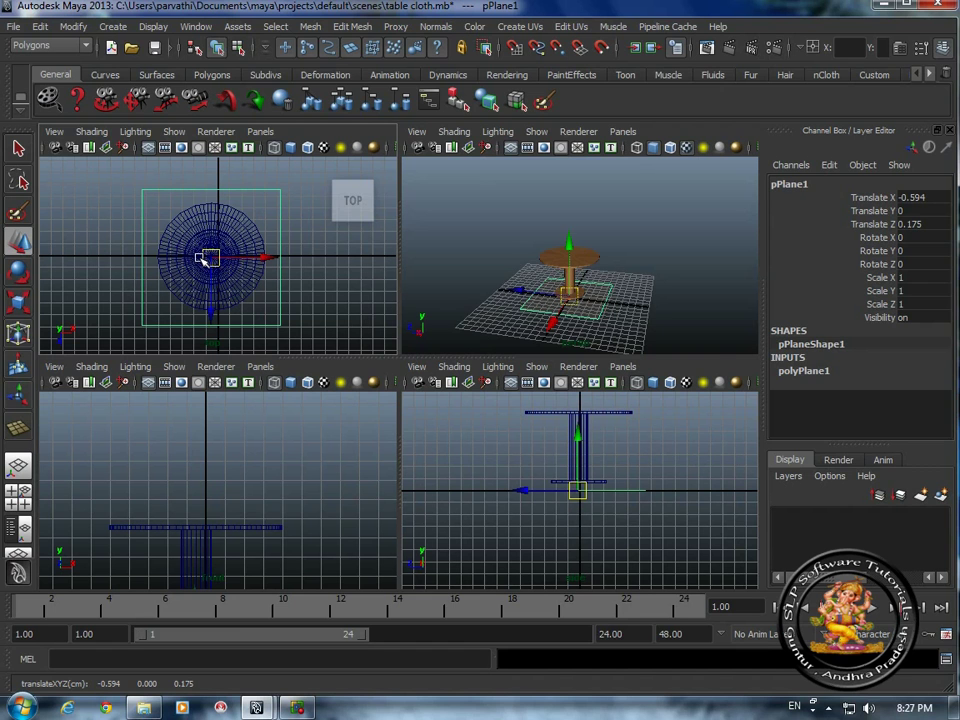
pyautogui.scroll(-3, 576, 444)
pyautogui.click(580, 437)
pyautogui.moveTo(583, 440); pyautogui.dragTo(578, 364)
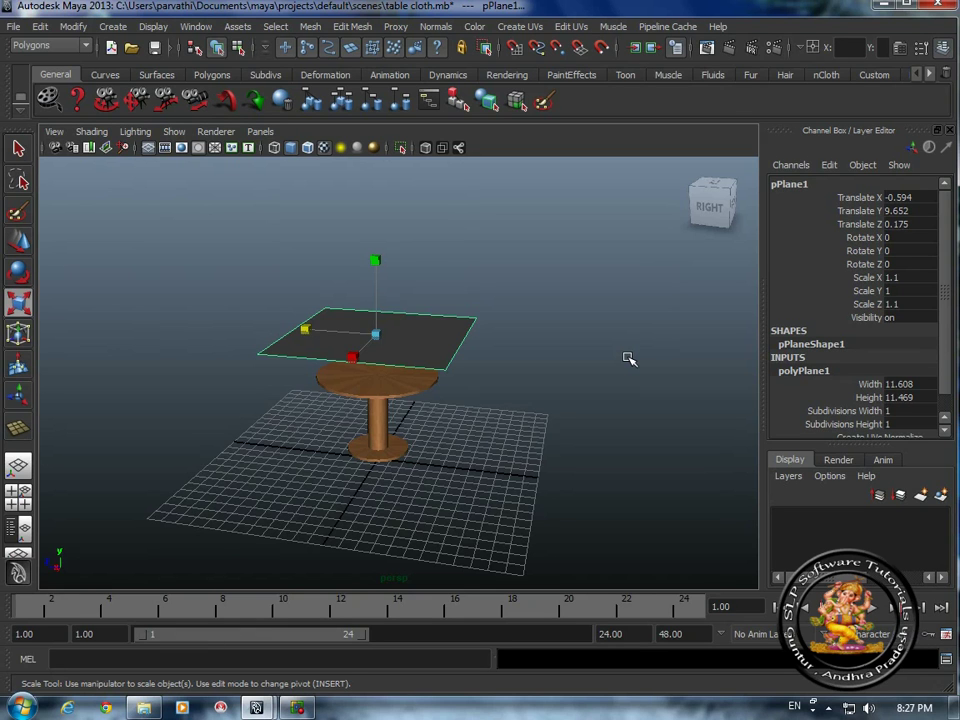
# Set the plane's width and height subdivisions to 50 each.
pyautogui.scroll(1, 628, 358)
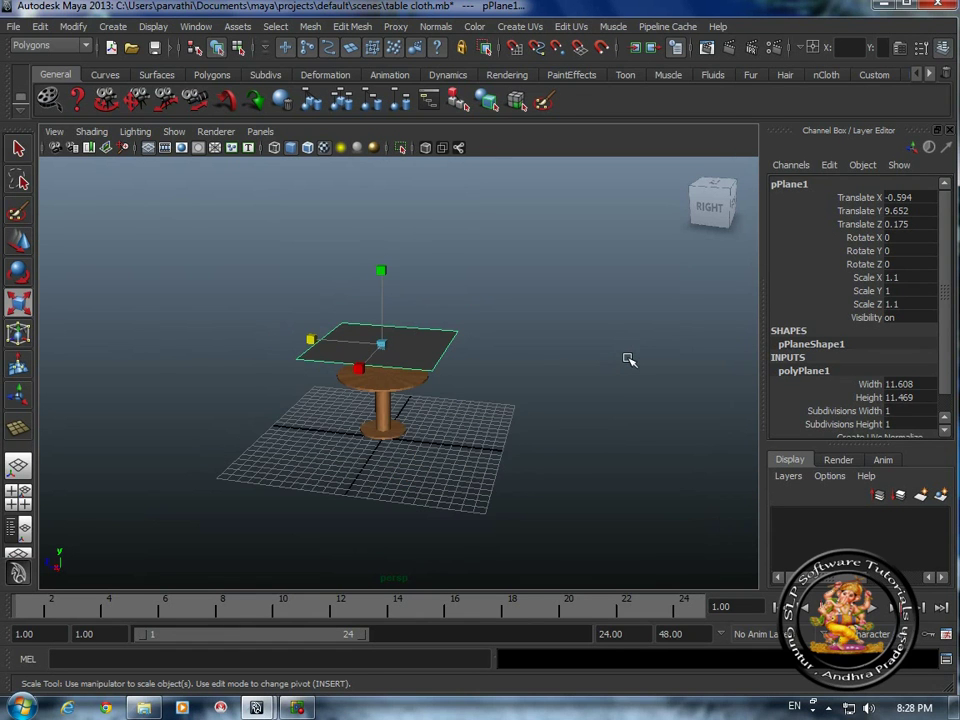
pyautogui.scroll(2, 628, 358)
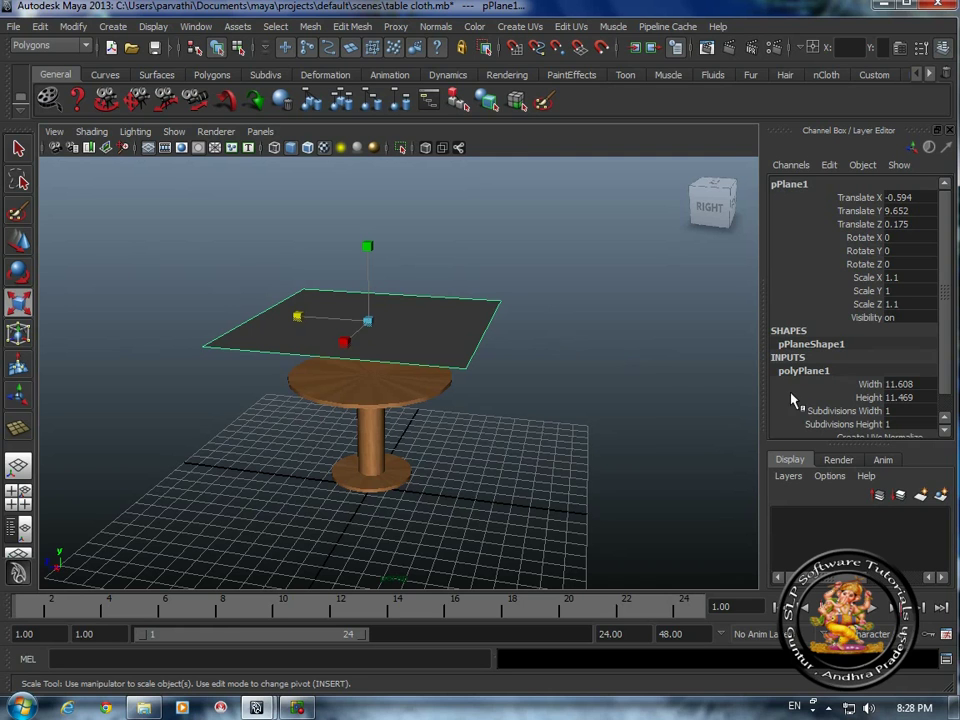
pyautogui.moveTo(947, 313); pyautogui.dragTo(949, 356)
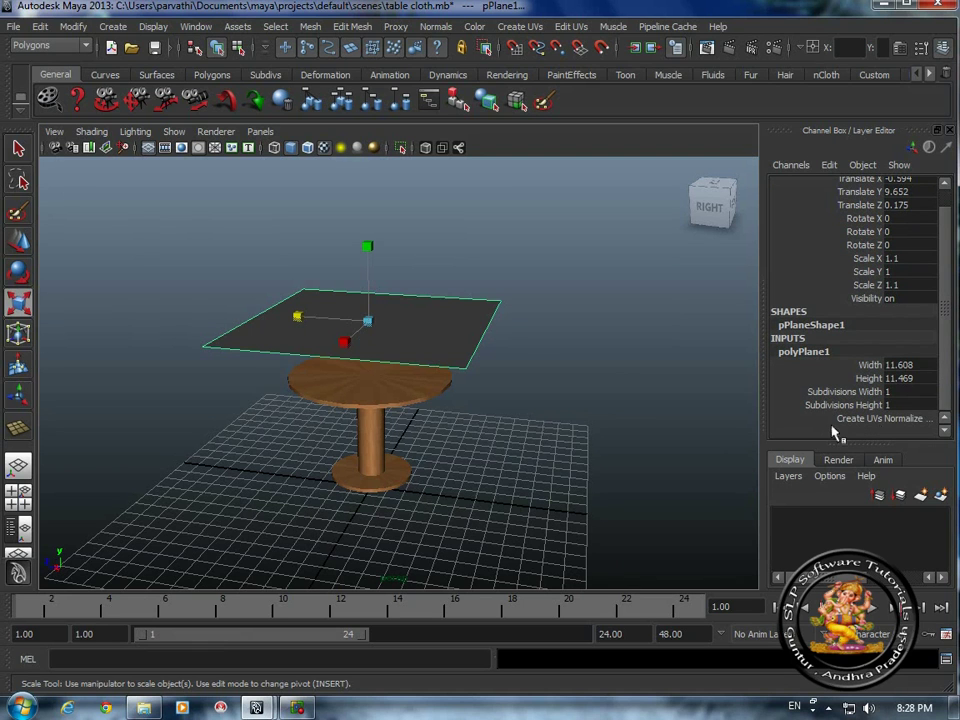
pyautogui.doubleClick(893, 391)
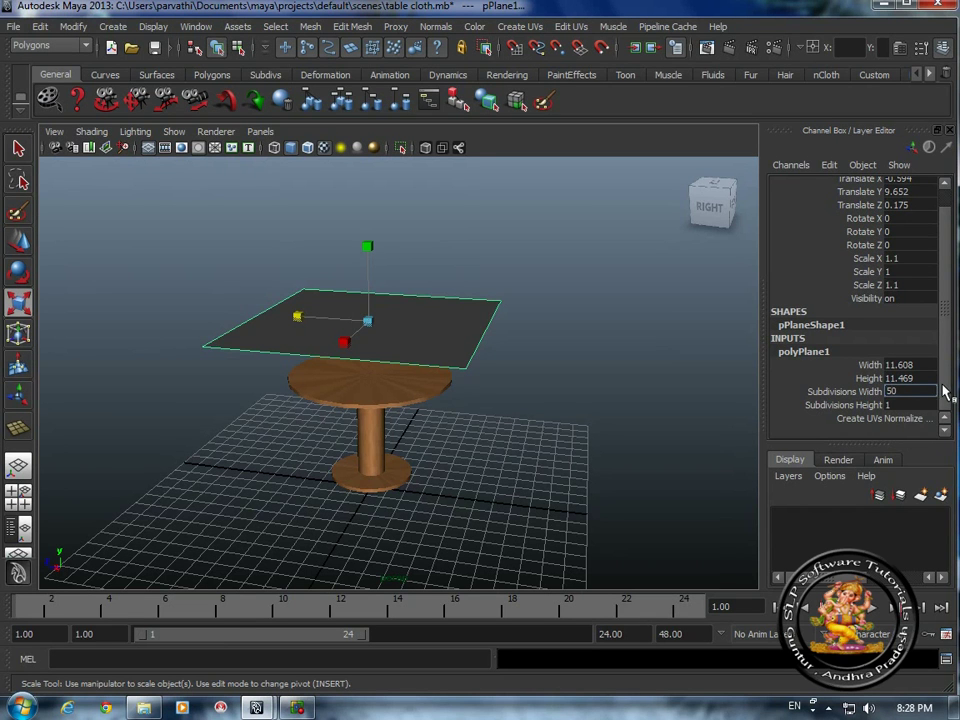
pyautogui.doubleClick(897, 404)
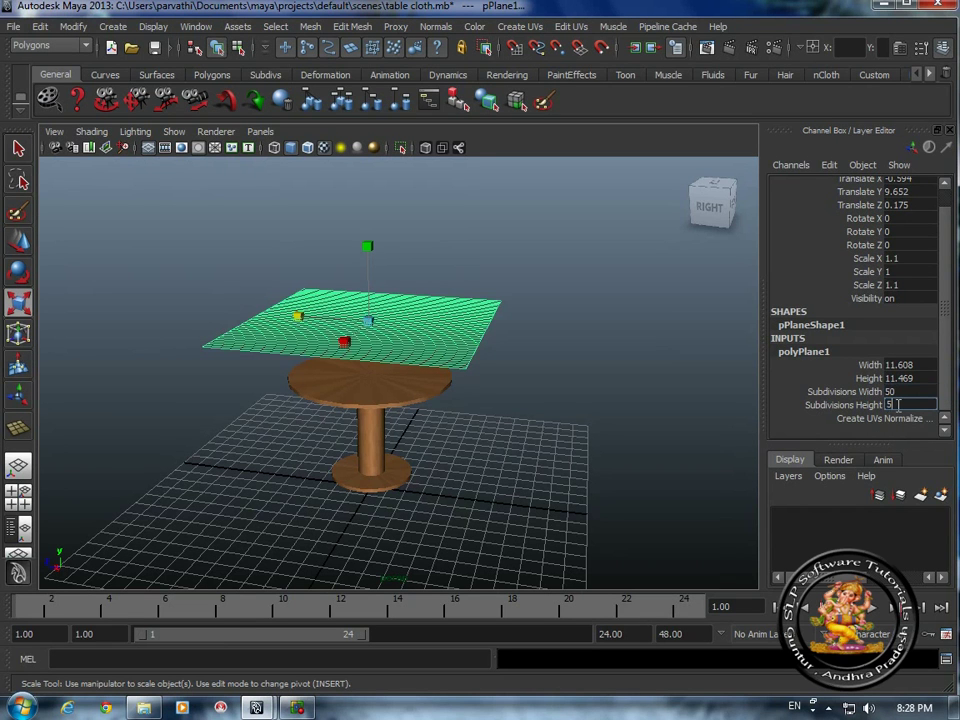
pyautogui.write('50')
pyautogui.press('Return')
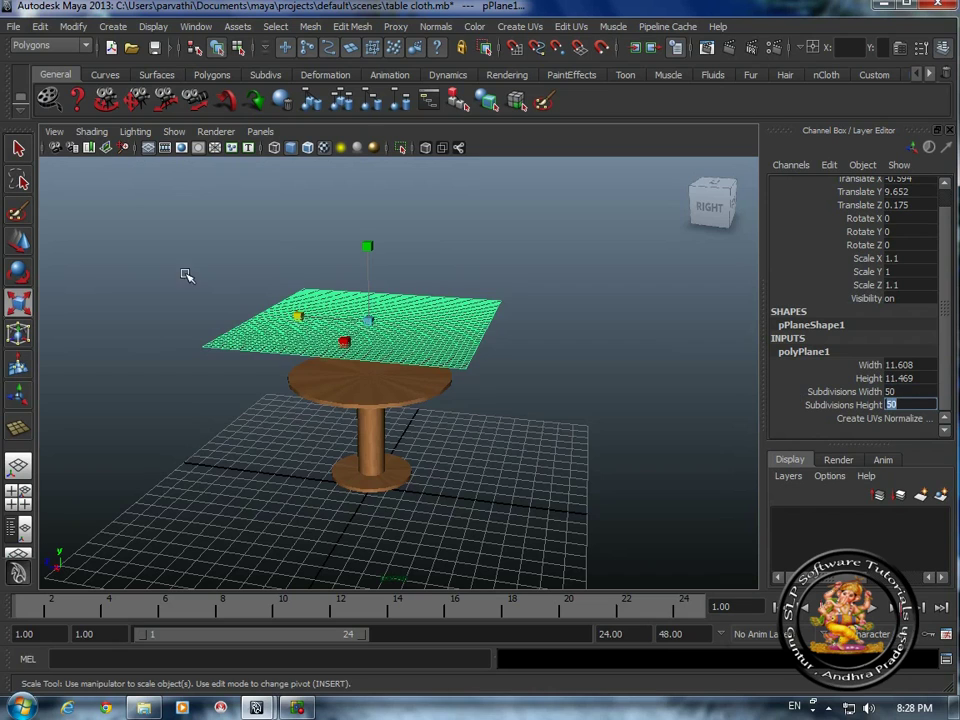
# Assign a new Blinn material to the plane above the table.
pyautogui.click(107, 104)
pyautogui.moveTo(265, 330); pyautogui.dragTo(300, 339)
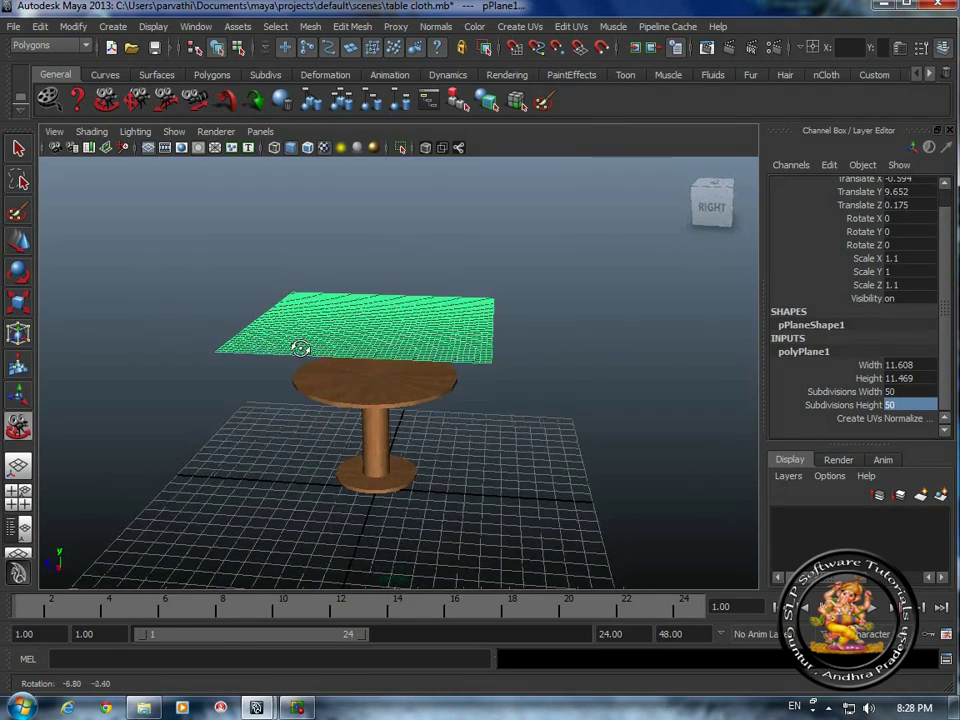
pyautogui.click(18, 148)
pyautogui.click(211, 297)
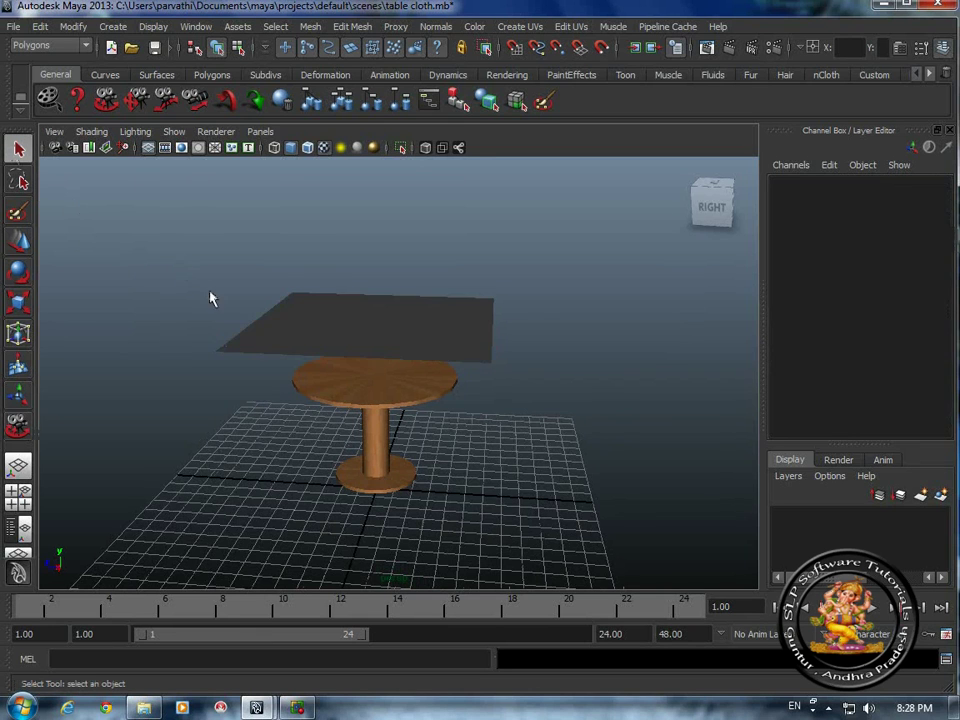
pyautogui.click(270, 341)
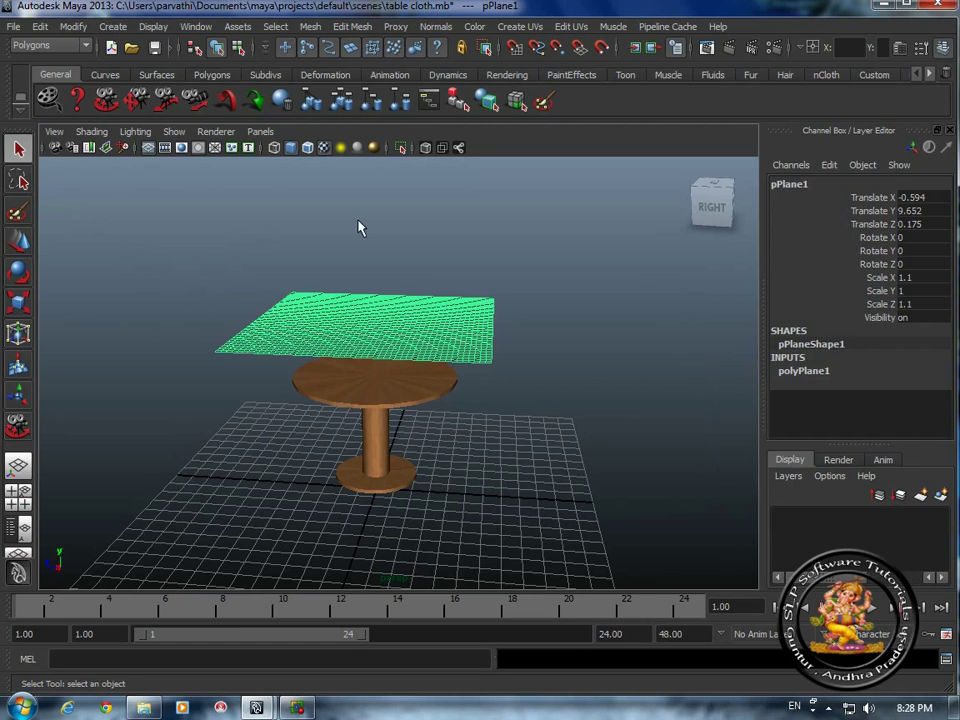
pyautogui.click(503, 76)
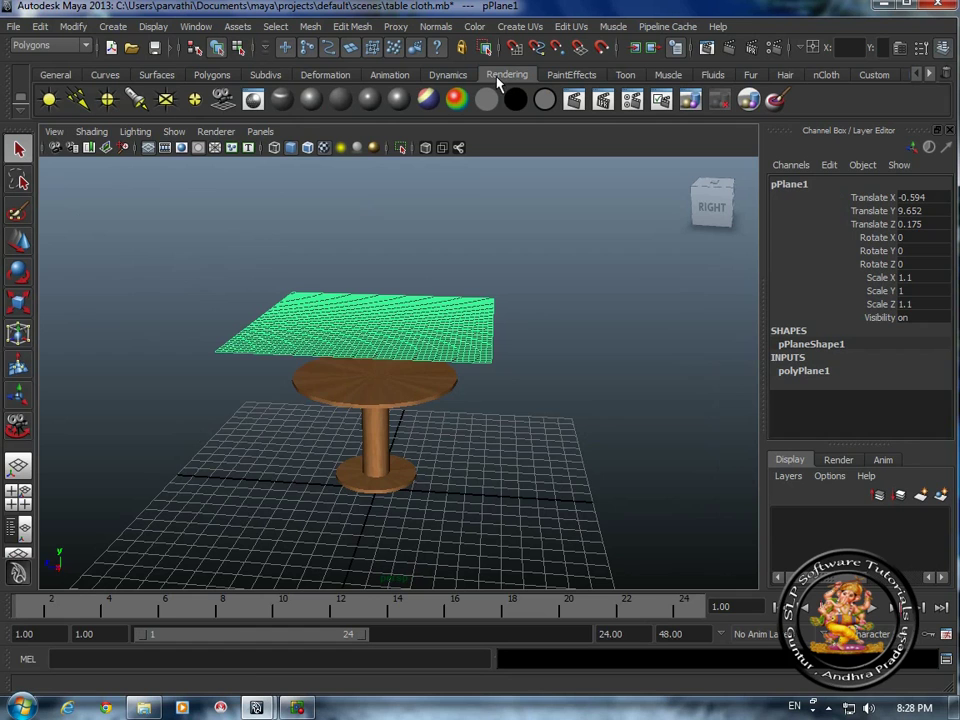
pyautogui.click(311, 99)
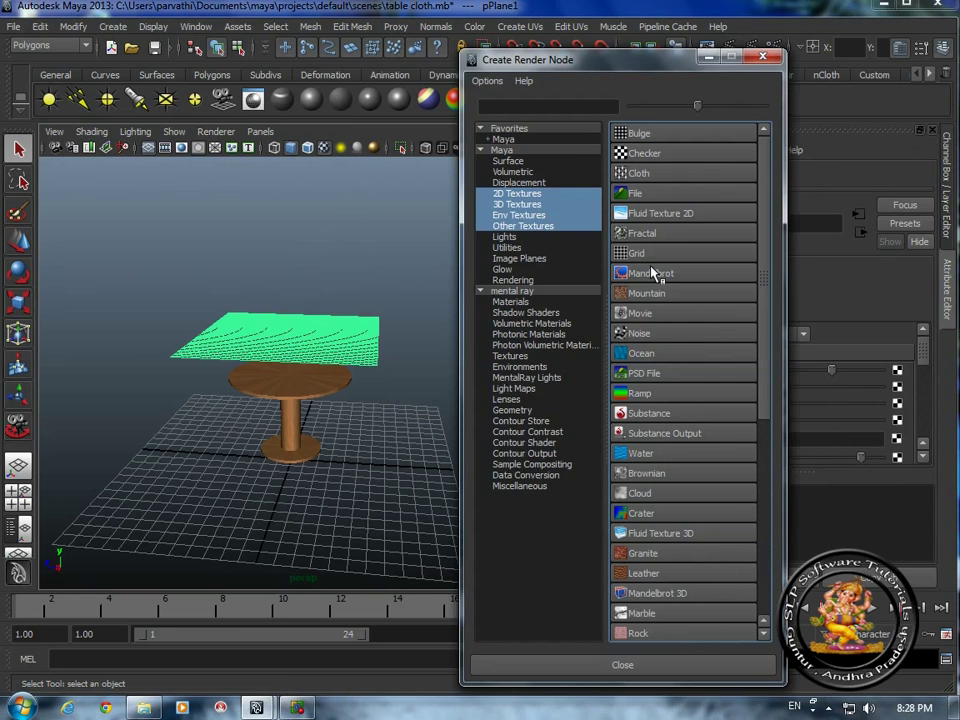
# Apply a File texture to the plane's material using charottgras.jpg from G:\cloth wallpapers, and check the viewport's Hardware Texturing setting.
pyautogui.click(648, 193)
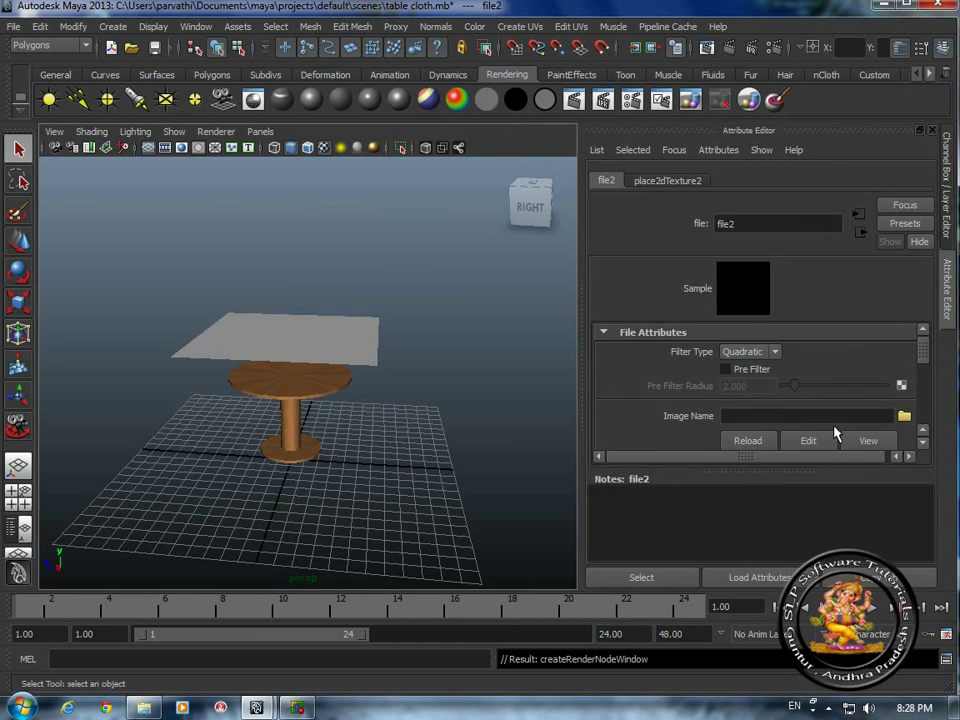
pyautogui.click(903, 417)
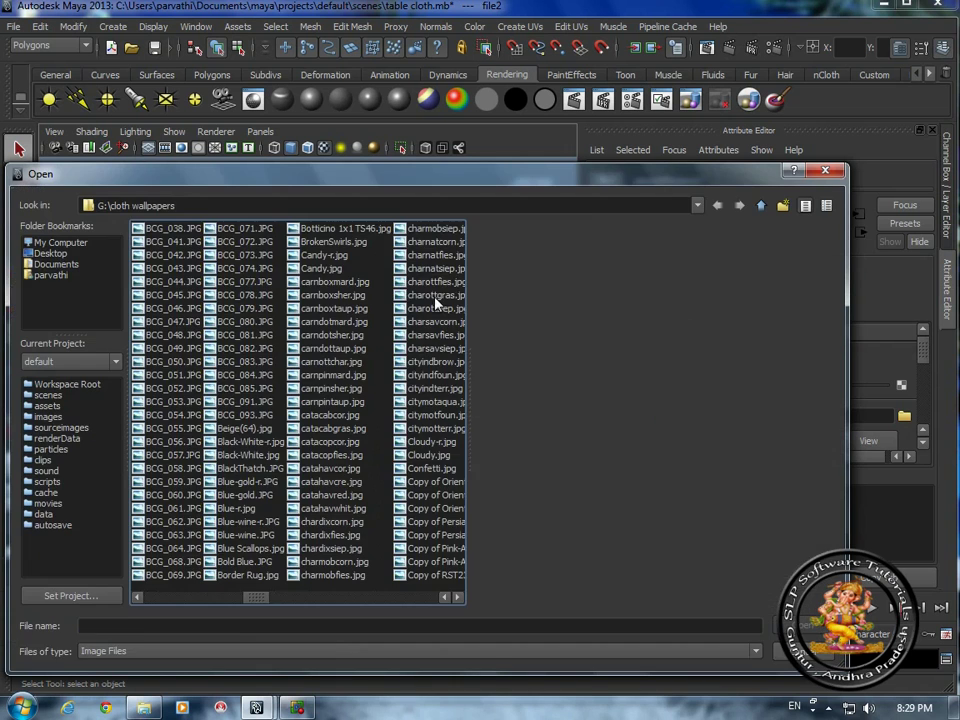
pyautogui.click(435, 300)
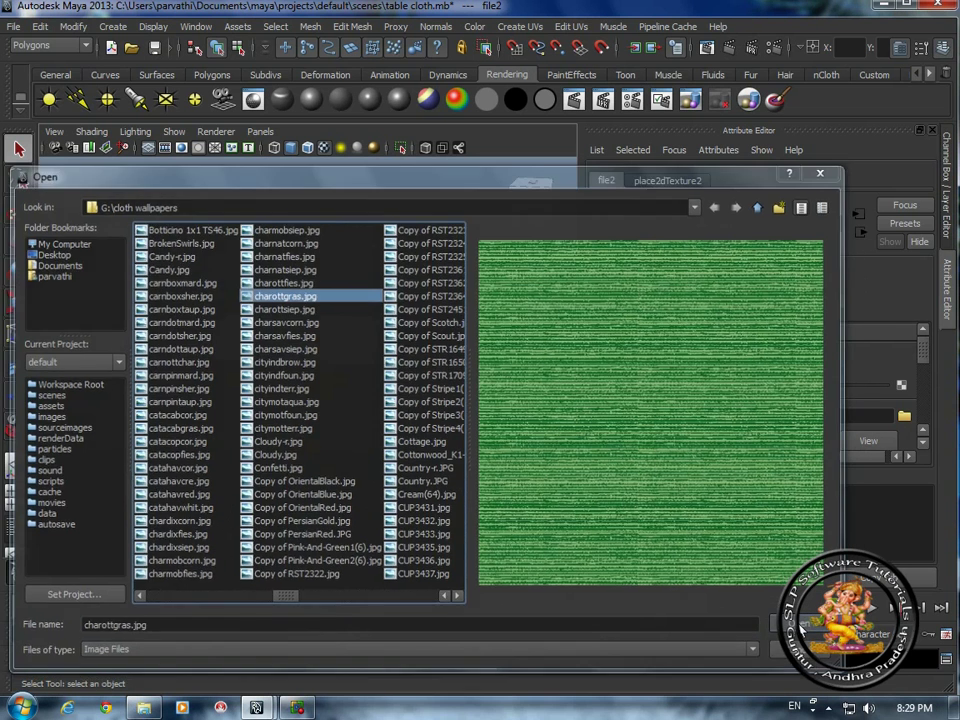
pyautogui.click(800, 627)
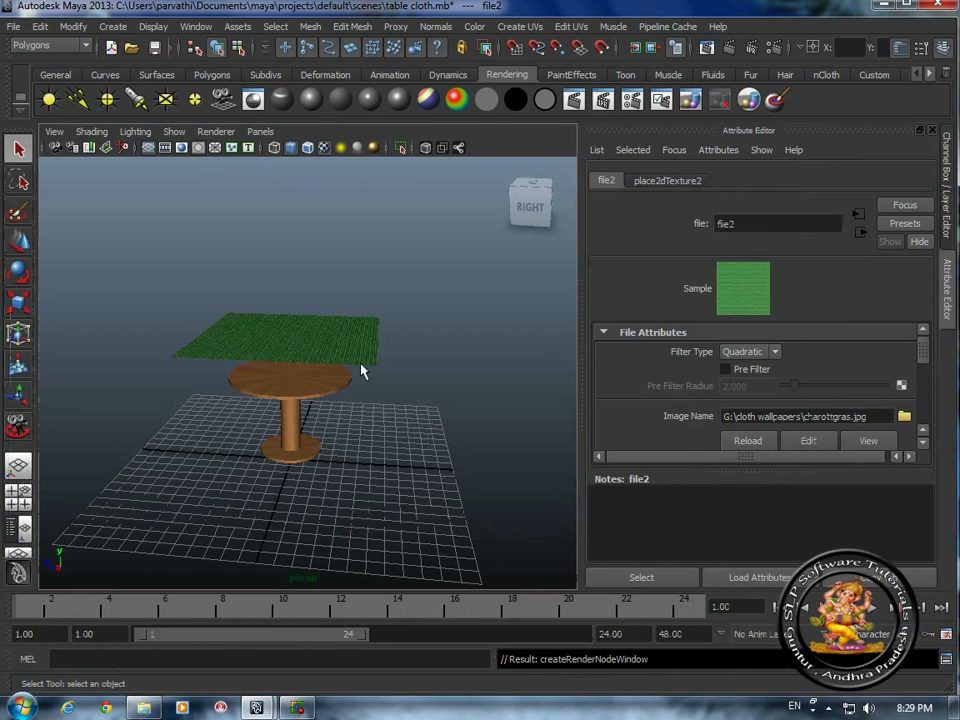
pyautogui.scroll(5, 281, 309)
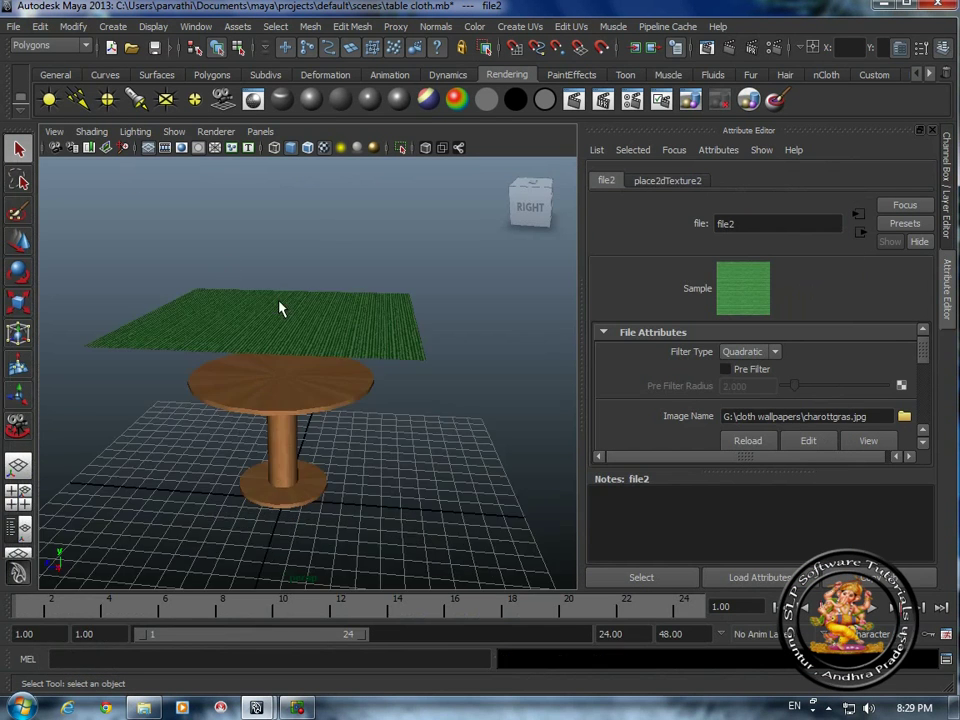
pyautogui.scroll(-3, 281, 309)
pyautogui.click(88, 132)
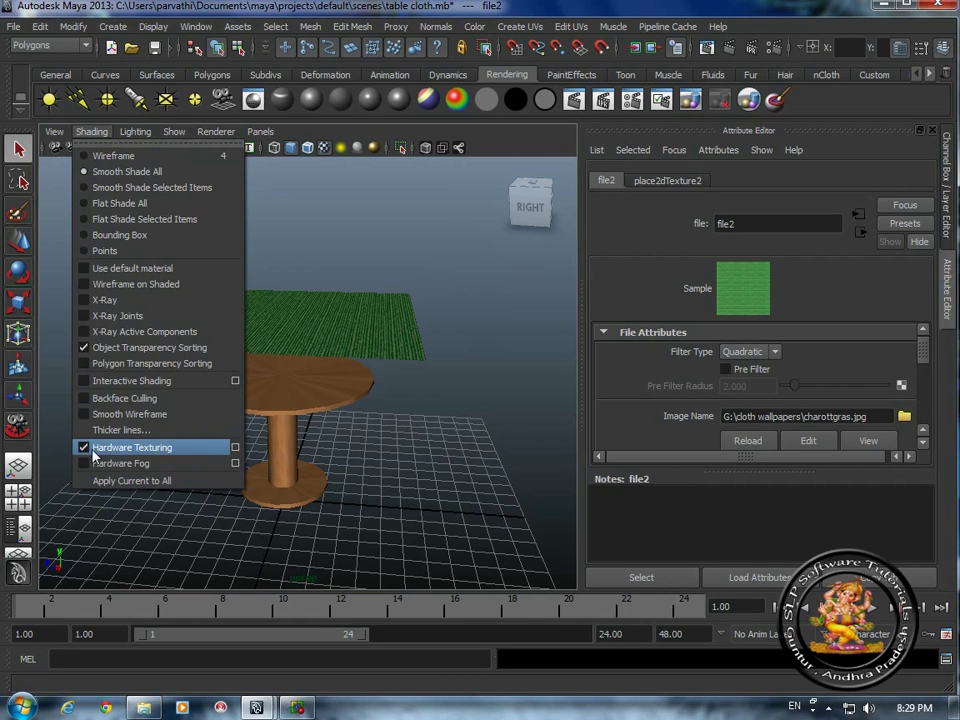
pyautogui.click(375, 439)
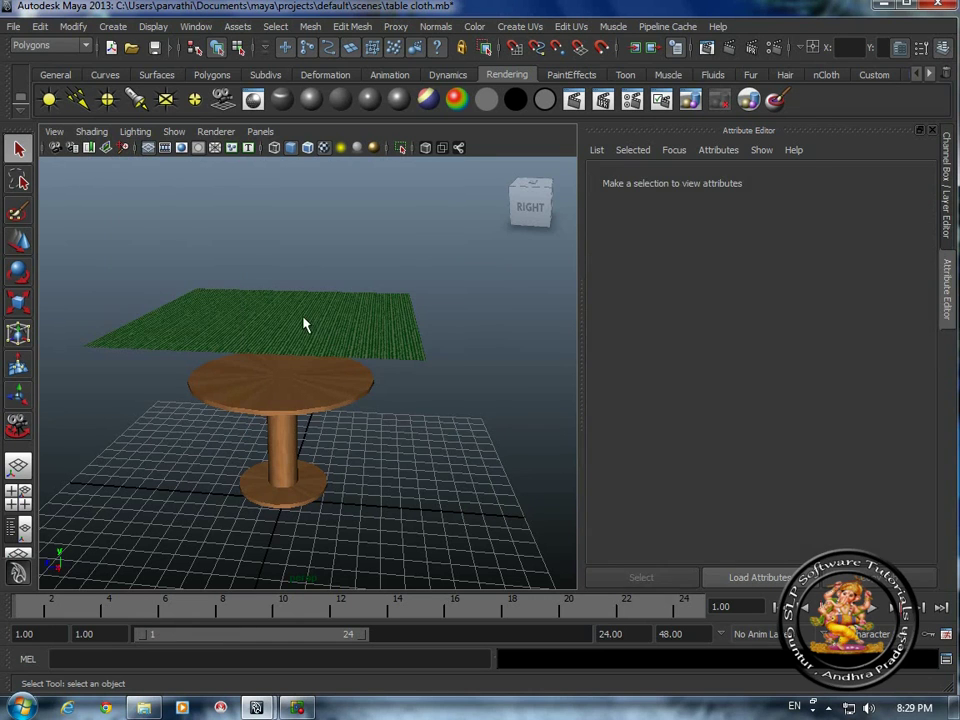
# Convert the green textured plane to nCloth with local space output and a new solver.
pyautogui.click(328, 311)
pyautogui.click(428, 285)
pyautogui.click(375, 342)
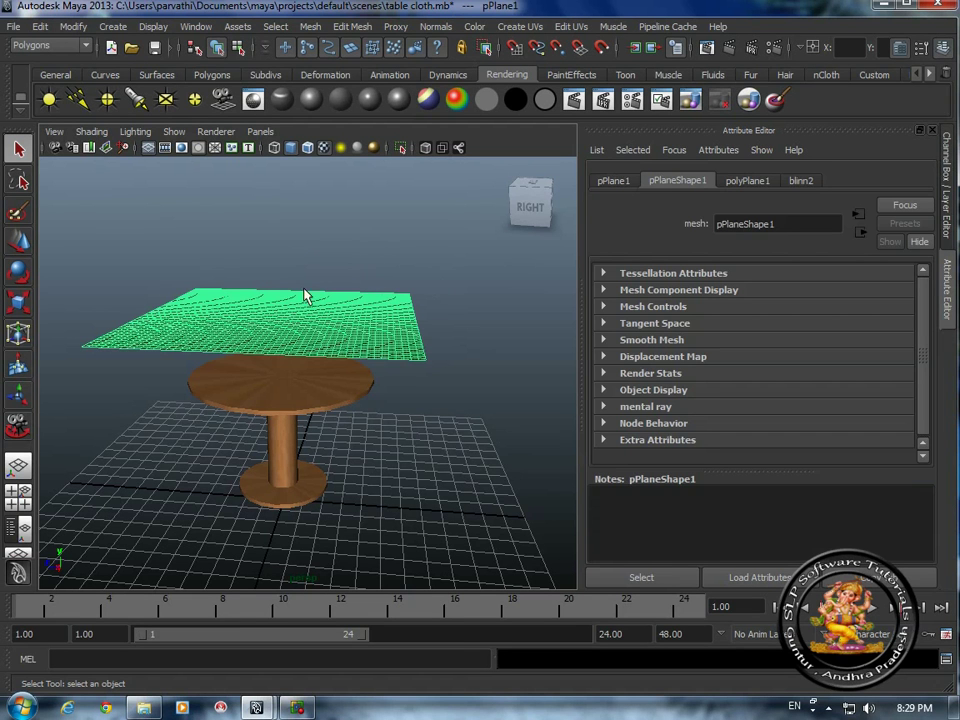
pyautogui.click(50, 45)
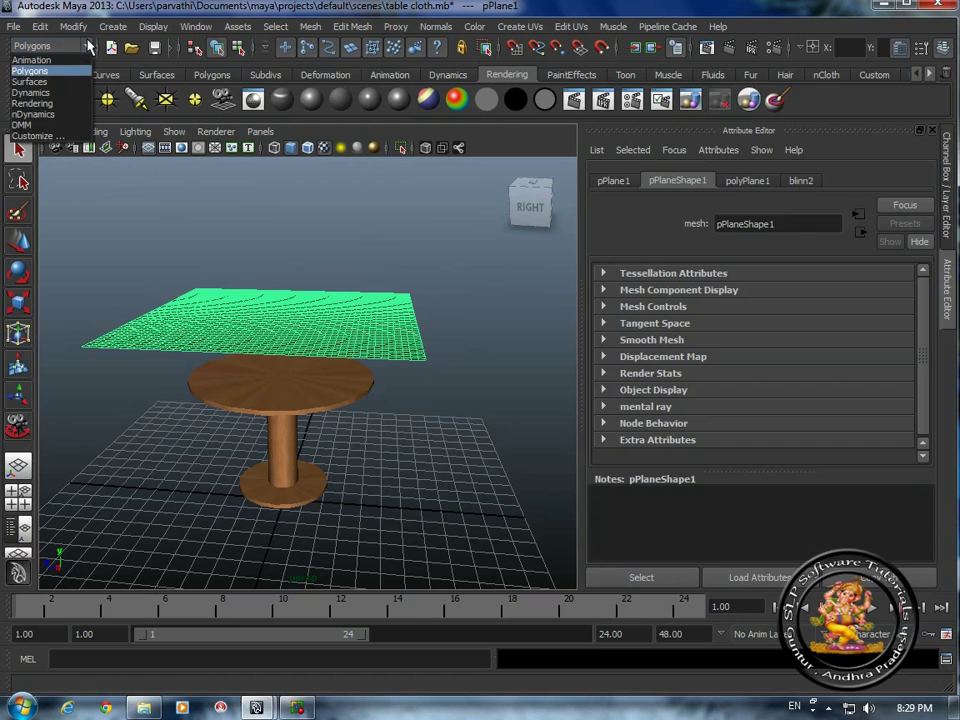
pyautogui.click(40, 114)
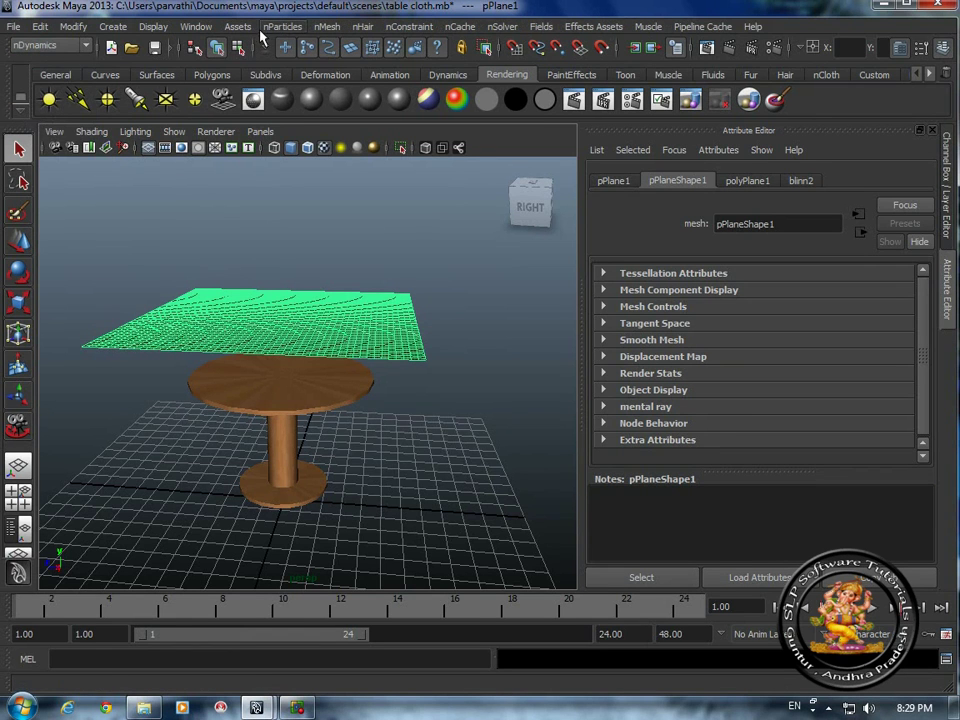
pyautogui.click(327, 27)
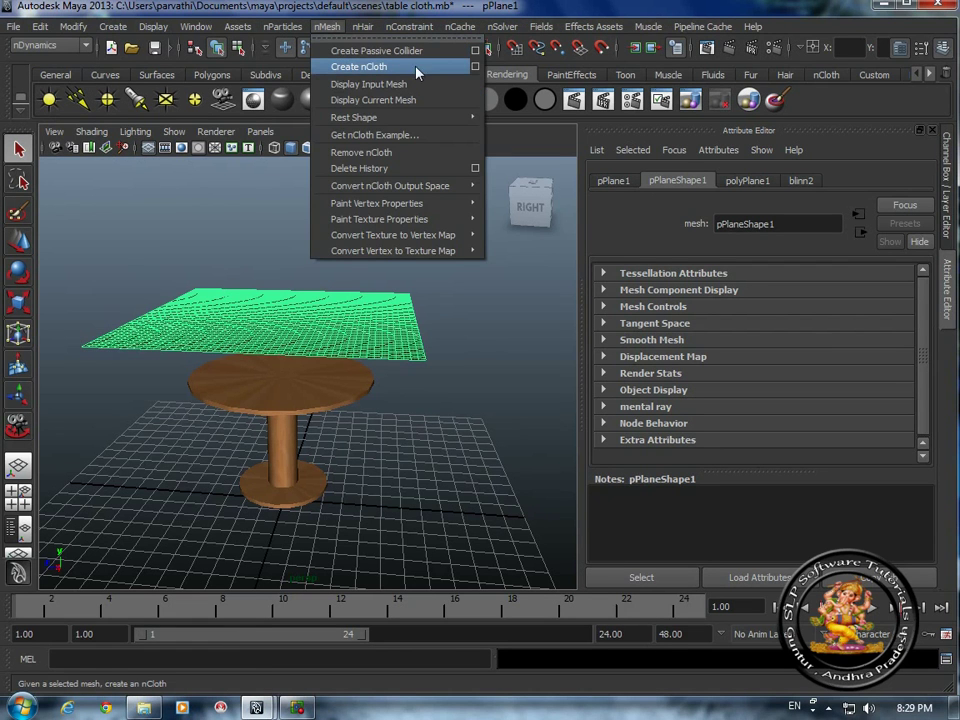
pyautogui.click(475, 66)
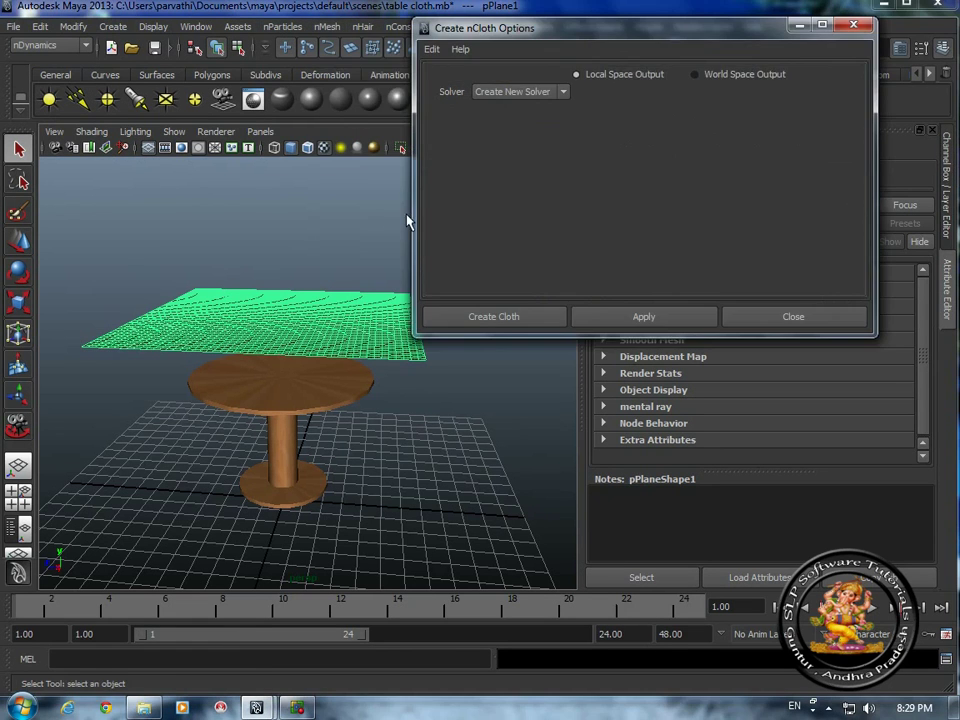
pyautogui.click(496, 318)
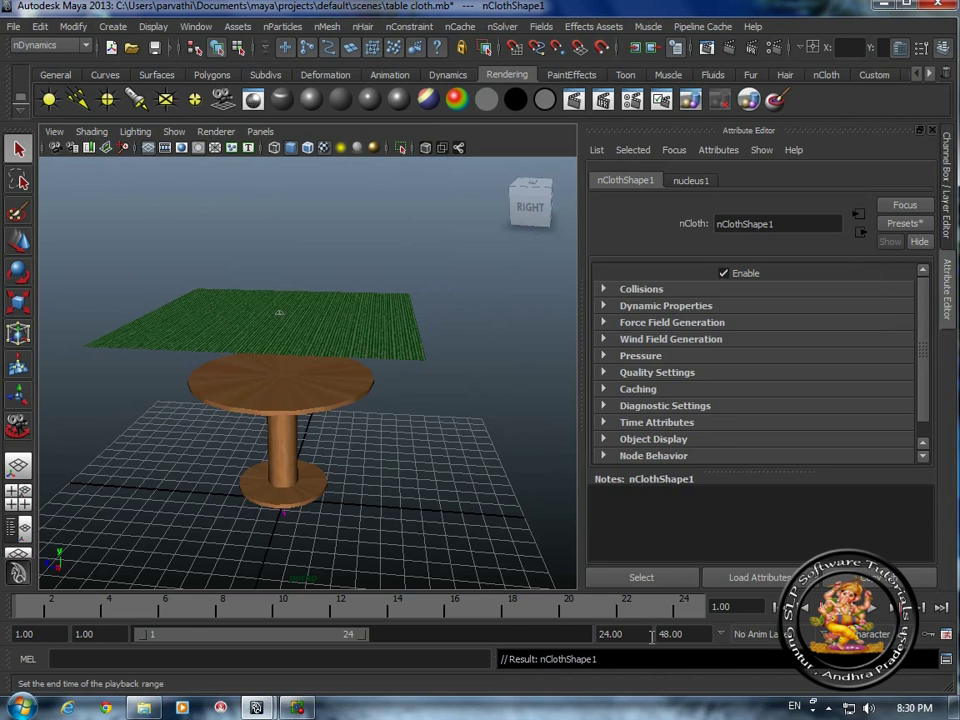
# Set the end of the playback range to frame 200.
pyautogui.click(643, 634)
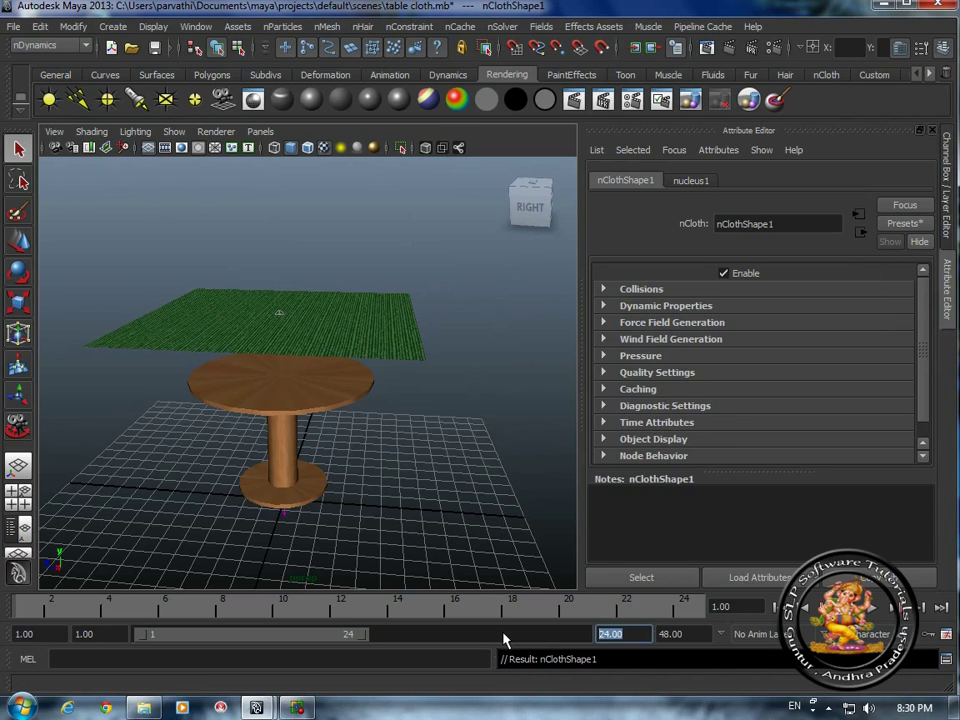
pyautogui.write('200')
pyautogui.press('Return')
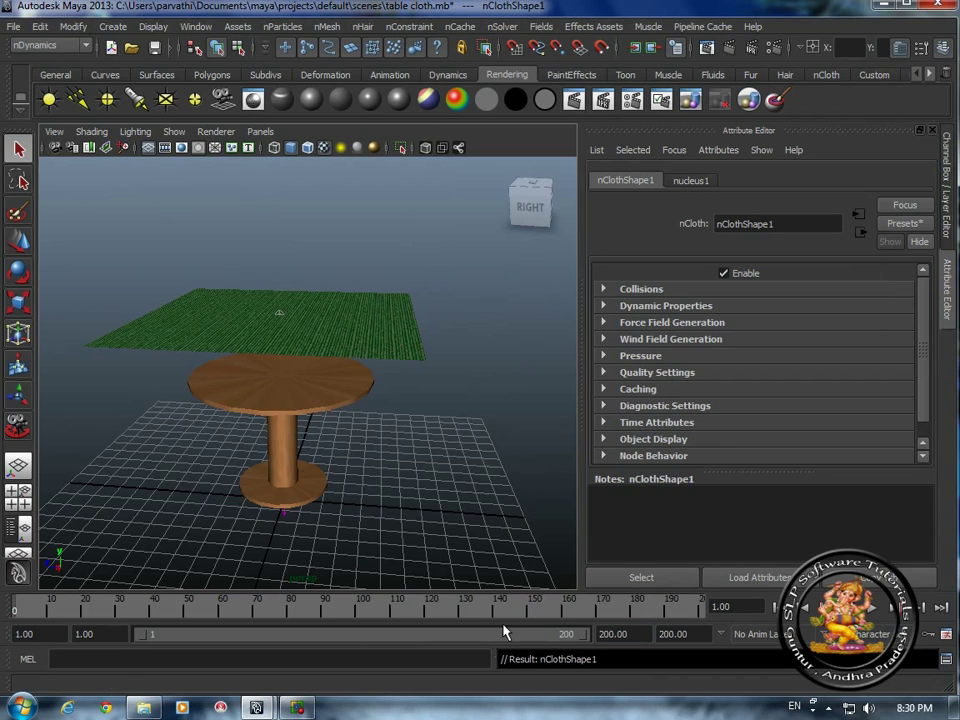
# Play the cloth simulation to check how the plane falls, stop it, return to frame 1, and clear the selection.
pyautogui.click(872, 609)
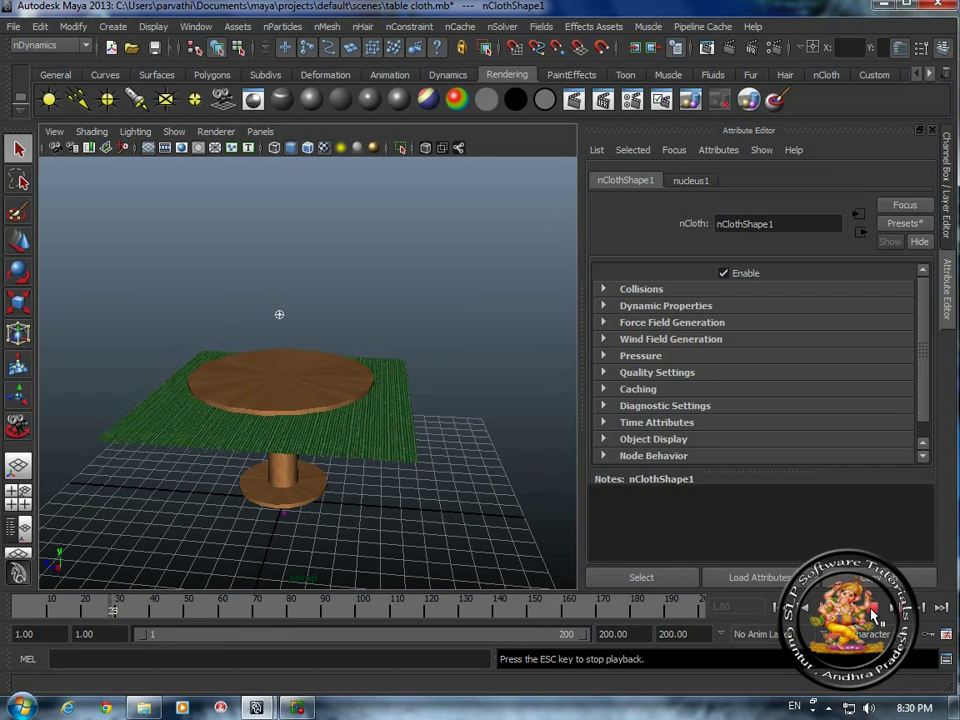
pyautogui.click(873, 613)
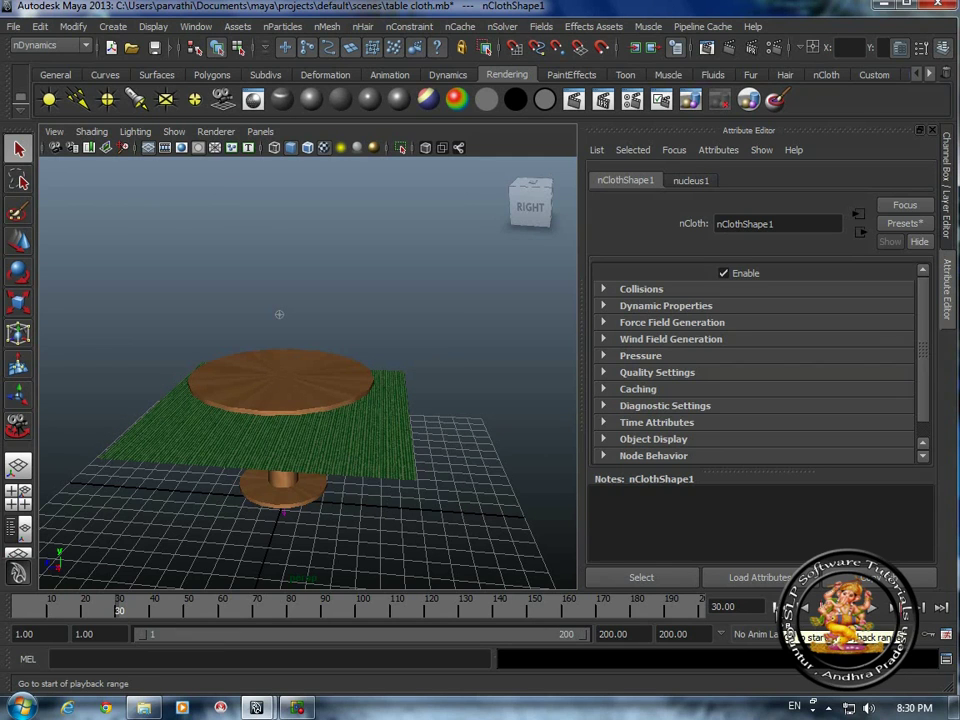
pyautogui.click(776, 607)
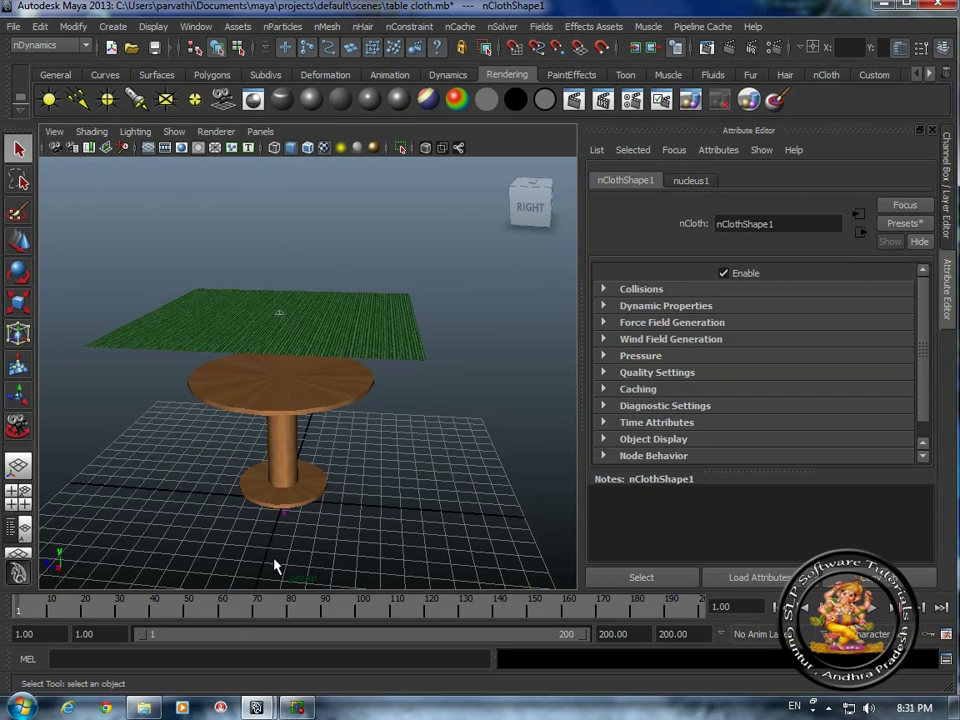
pyautogui.click(318, 240)
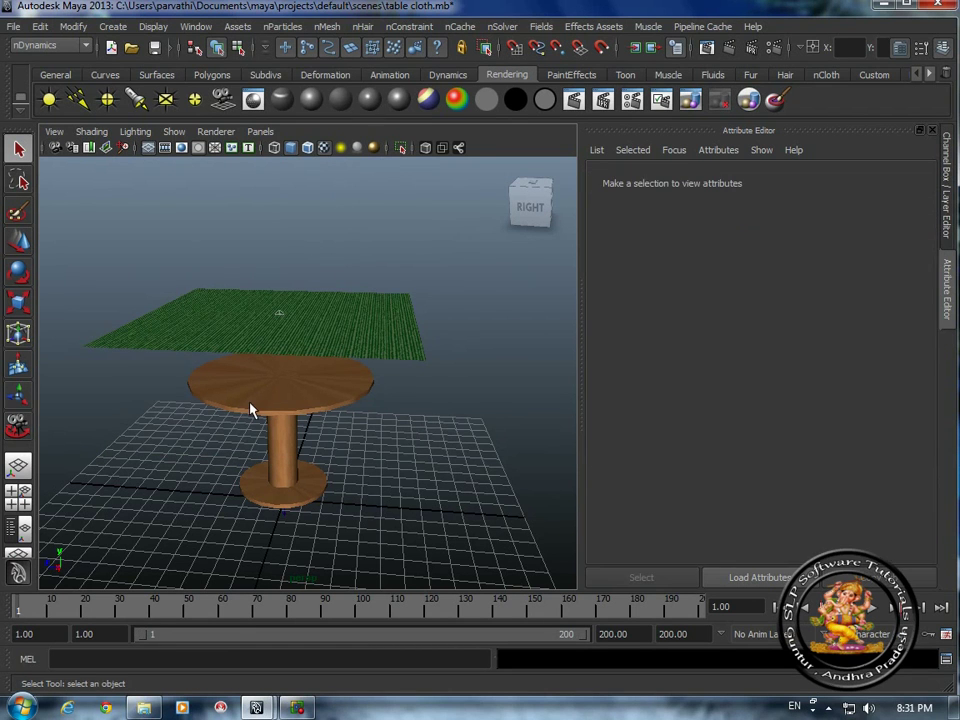
# Make the round wooden table a passive collider for the cloth.
pyautogui.click(251, 411)
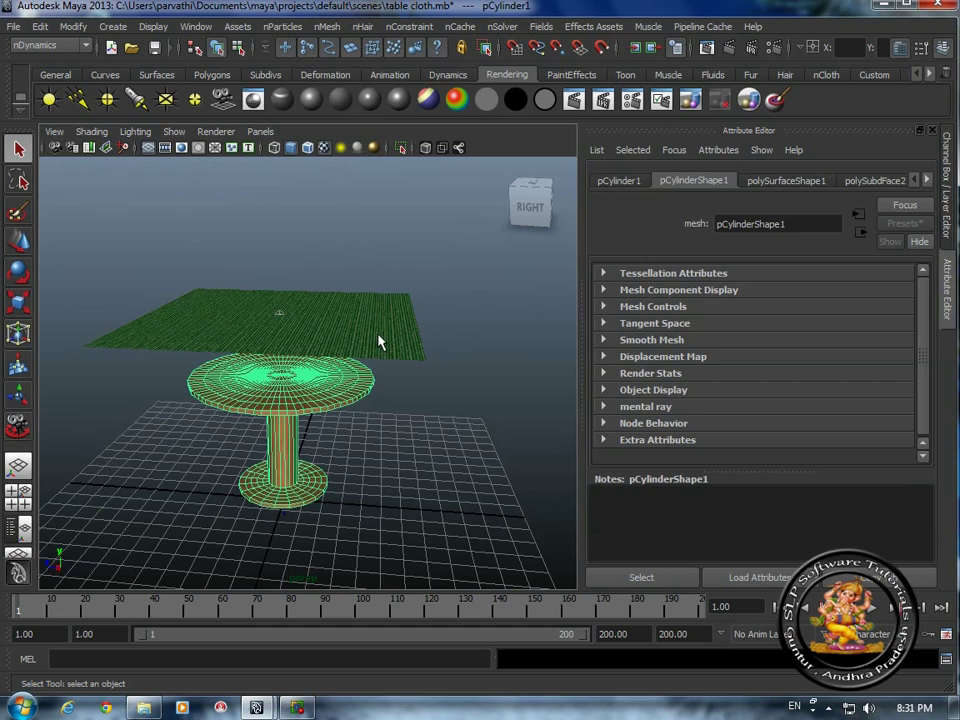
pyautogui.click(327, 27)
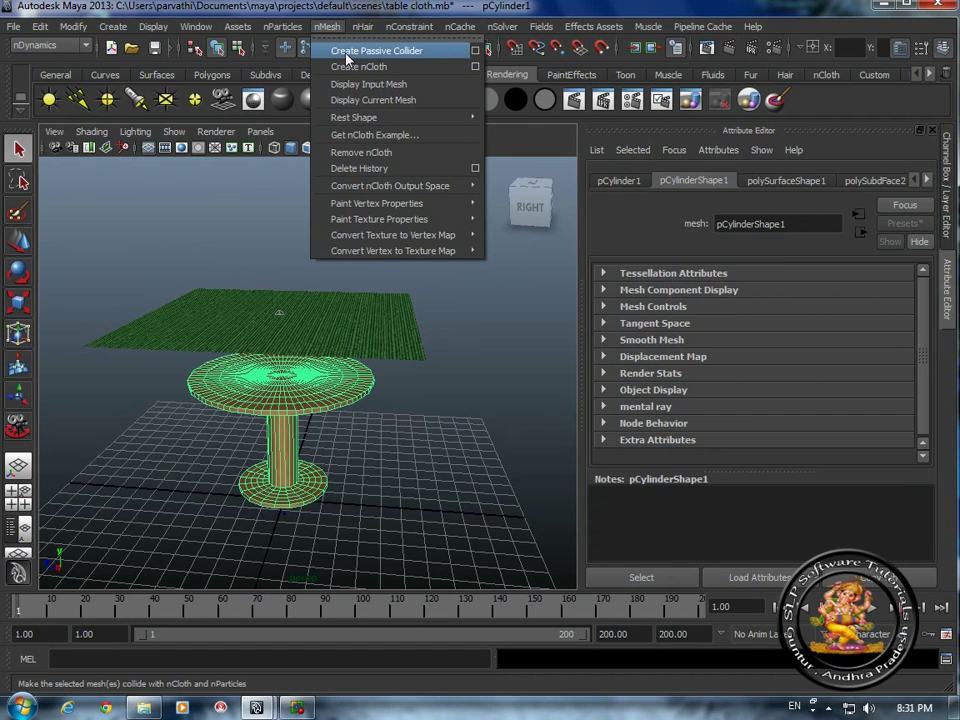
pyautogui.click(408, 52)
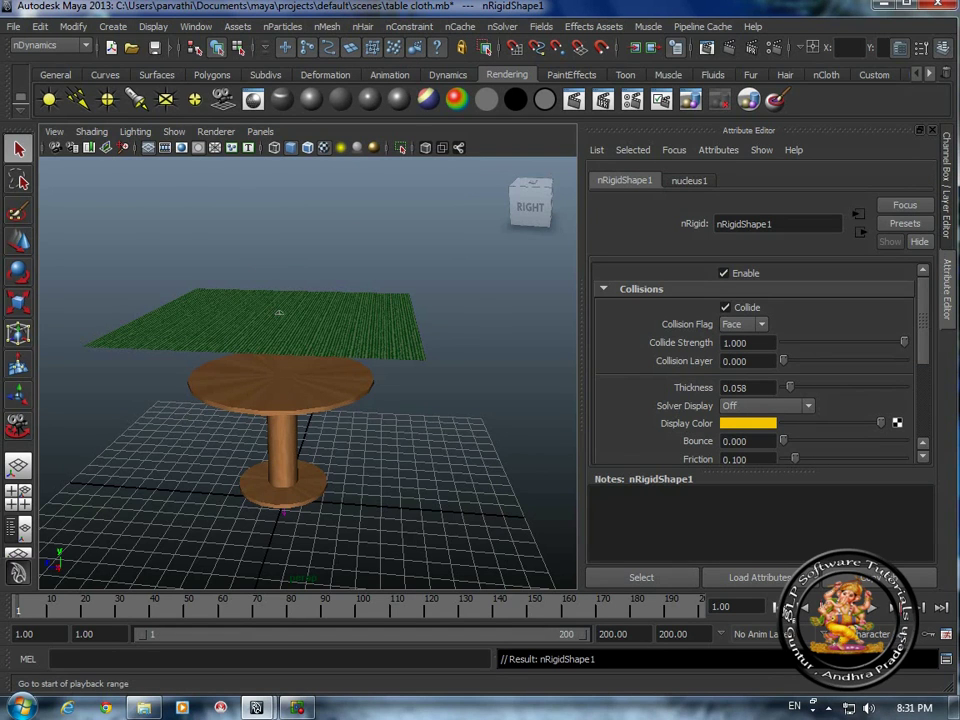
# Play the simulation until the cloth drapes over the table, stop at frame 86, and set the cloth's initial state from current.
pyautogui.click(870, 607)
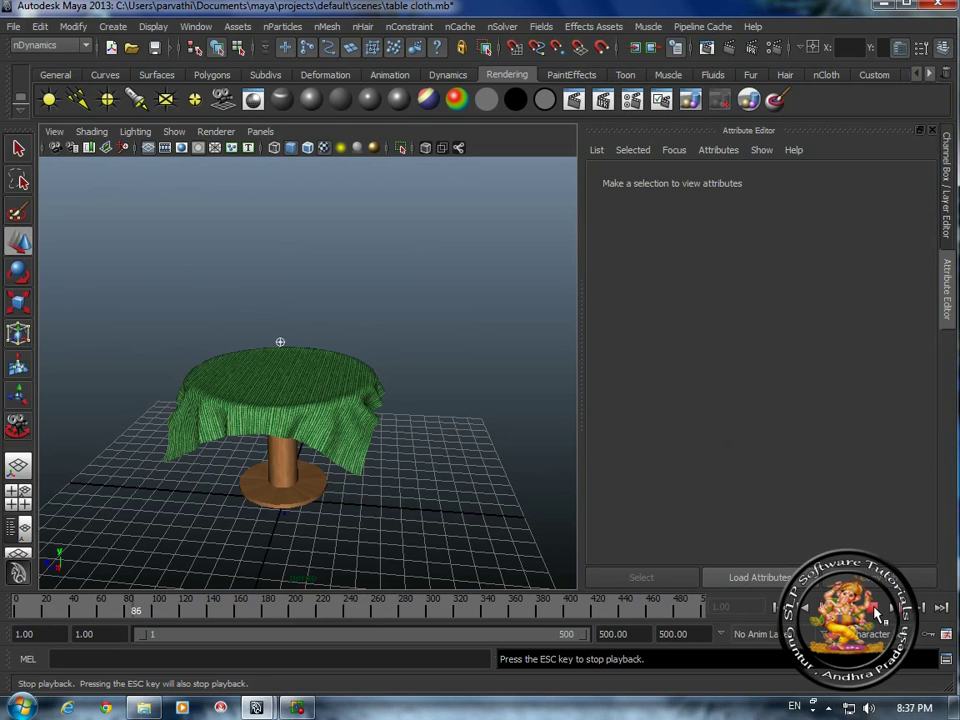
pyautogui.press('Escape')
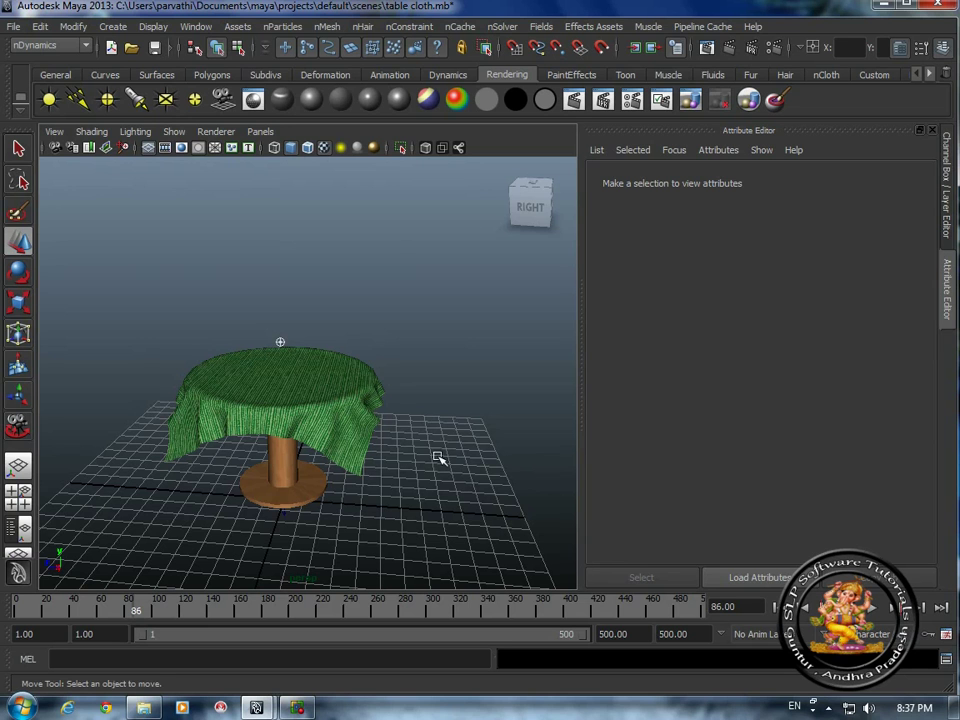
pyautogui.click(362, 437)
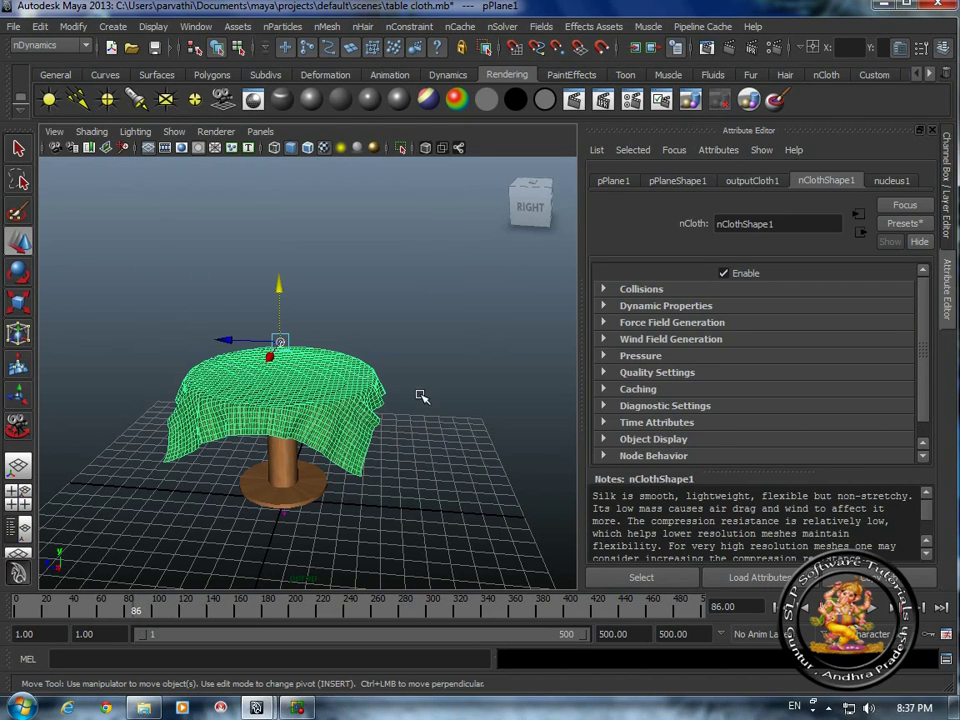
pyautogui.click(504, 28)
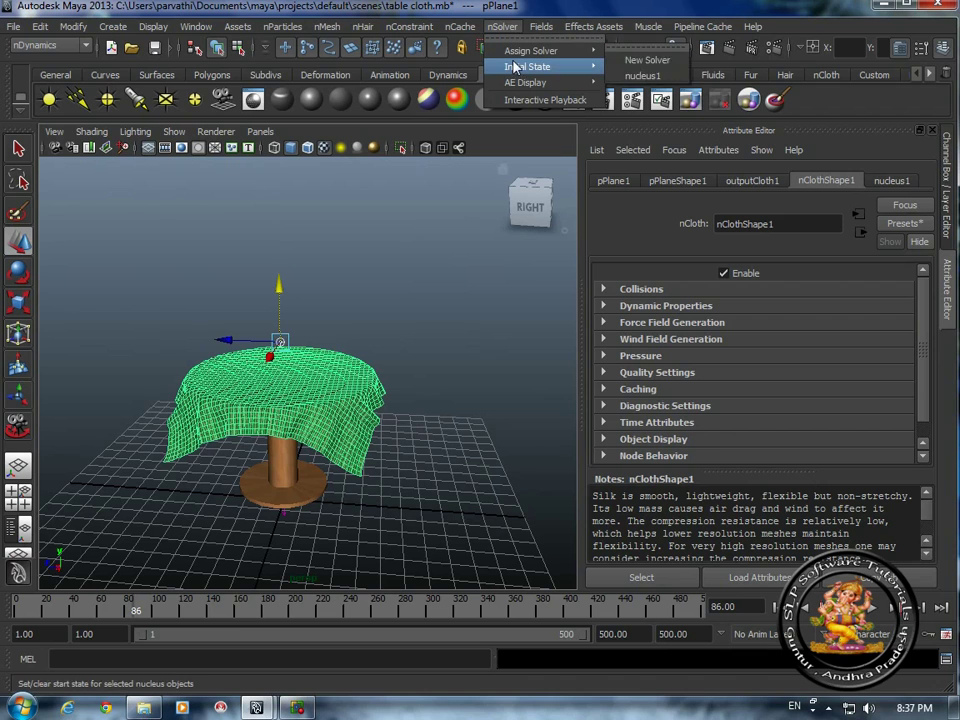
pyautogui.moveTo(545, 67)
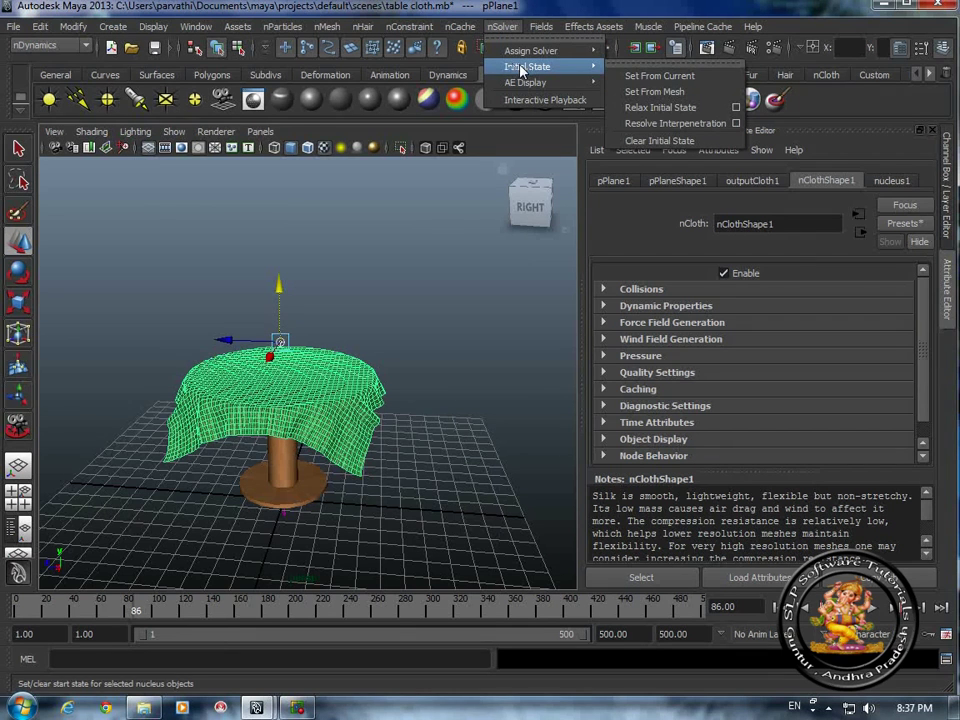
pyautogui.click(655, 77)
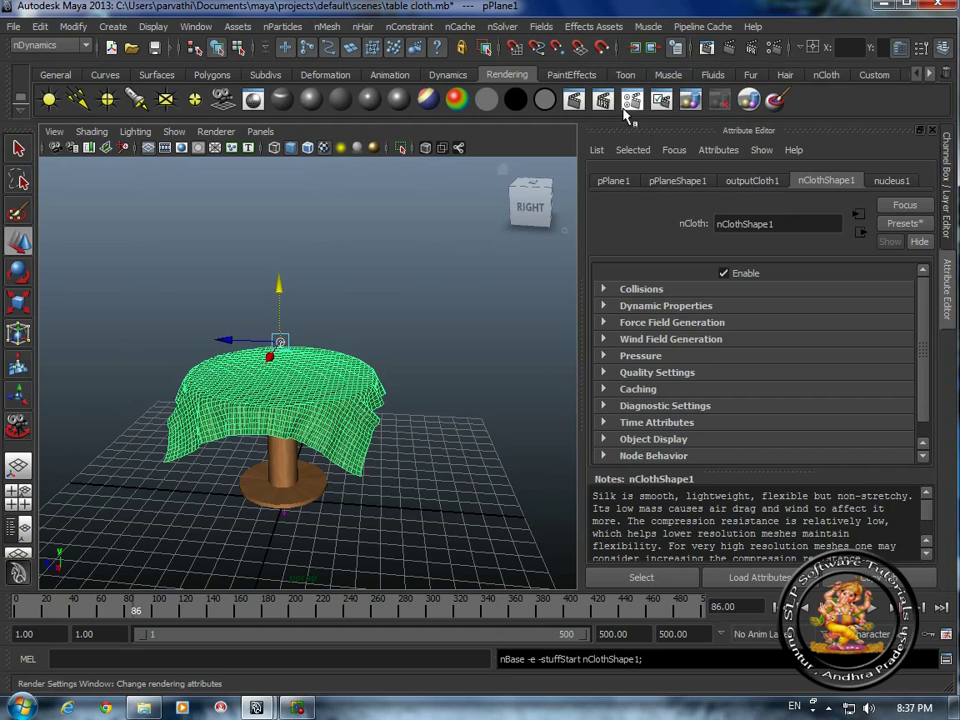
pyautogui.click(470, 528)
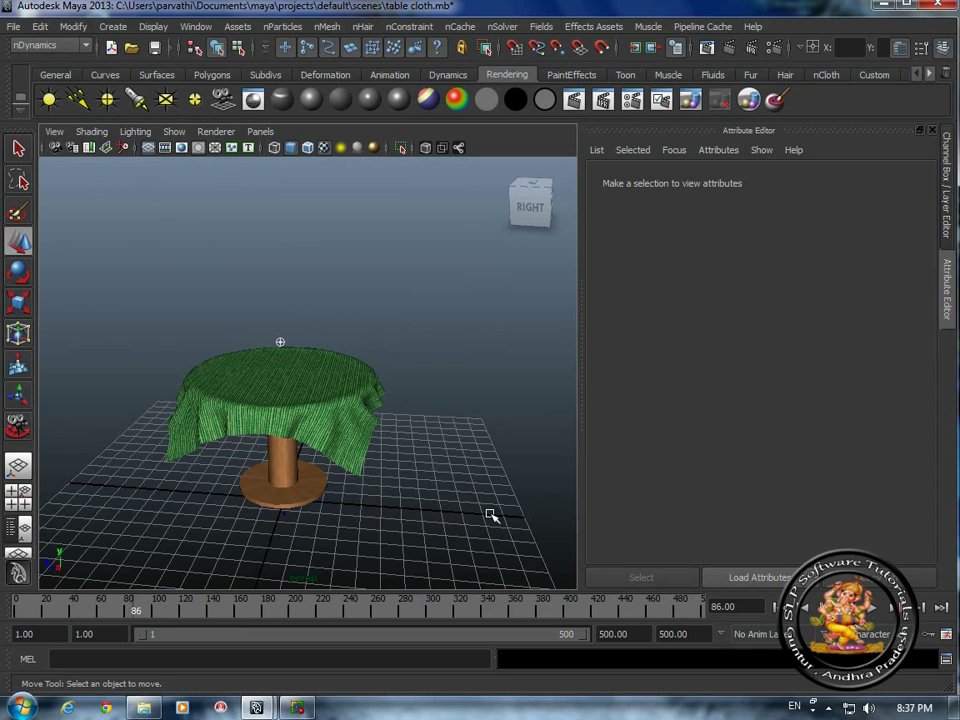
# Return to the start of the playback range, replay the simulation to check the draped cloth's starting pose, and stop at frame 11.
pyautogui.click(776, 607)
pyautogui.click(874, 612)
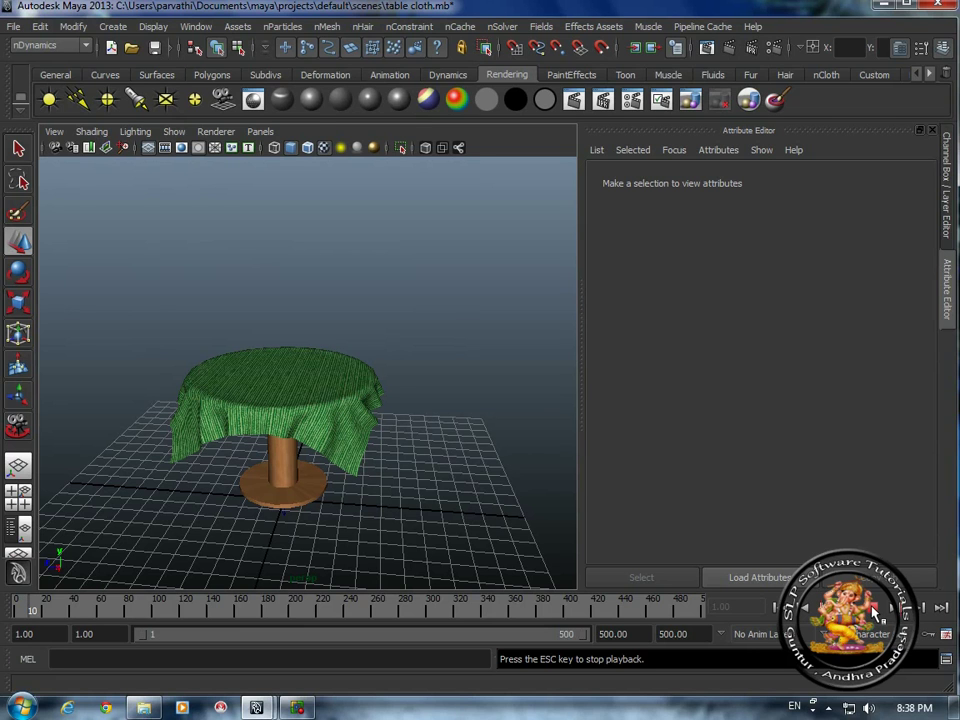
pyautogui.click(873, 608)
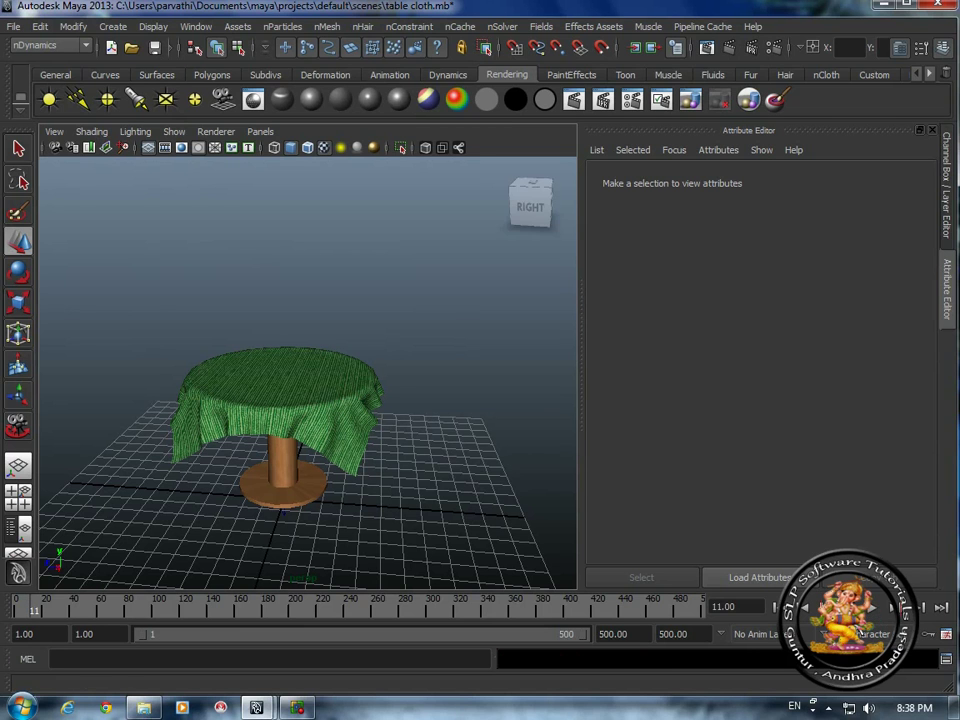